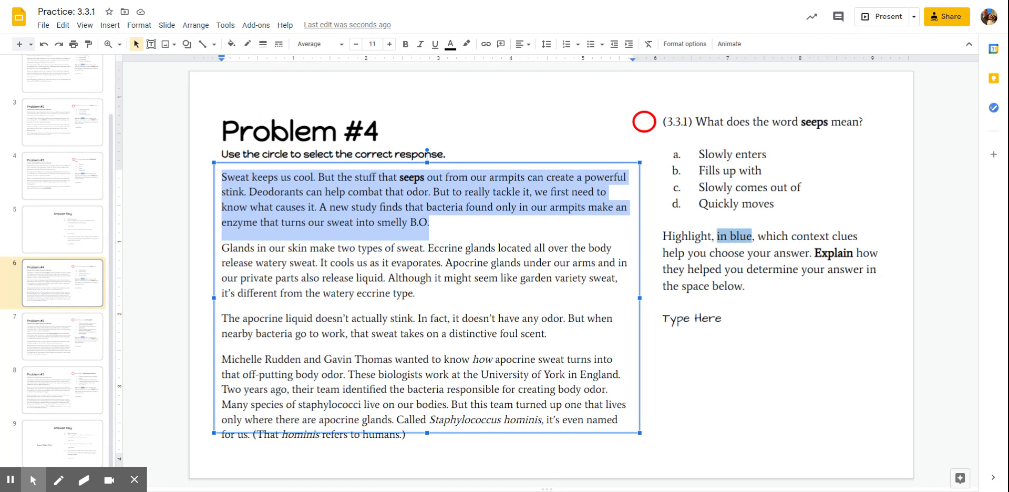
- In the Problem #4 passage, highlight "from our armpits" in pale blue and "create a powerful stink" in a slightly darker light blue
{"action": "left_click", "coordinate": [456, 222]}
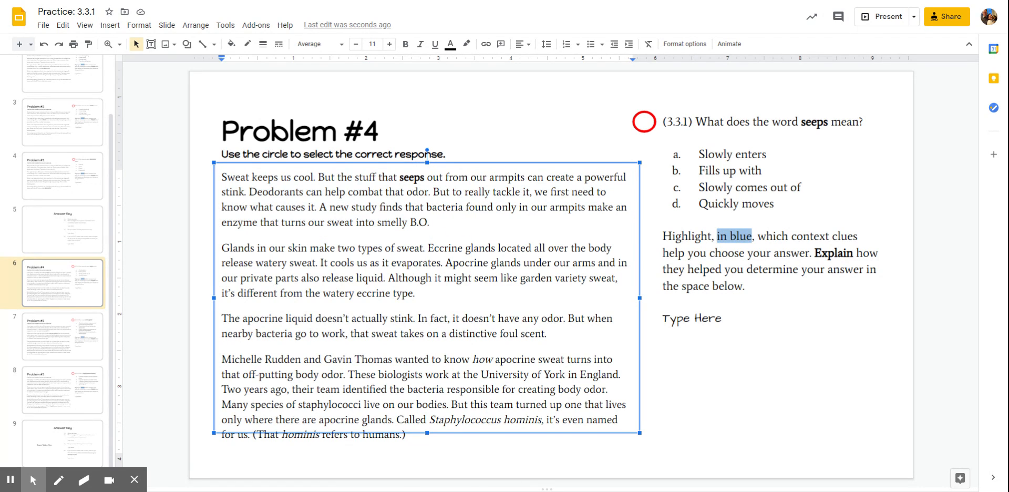
{"action": "left_click_drag", "start_coordinate": [446, 177], "coordinate": [524, 177]}
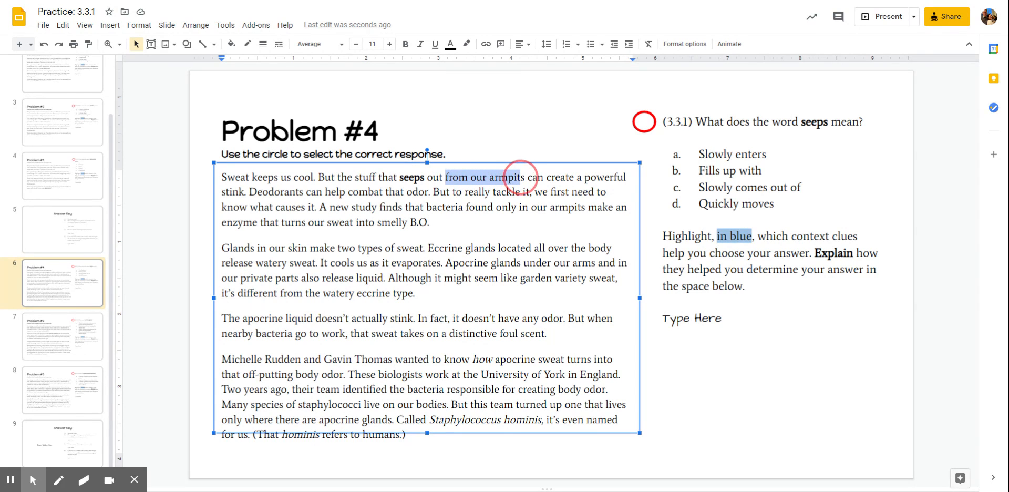
{"action": "left_click", "coordinate": [466, 44]}
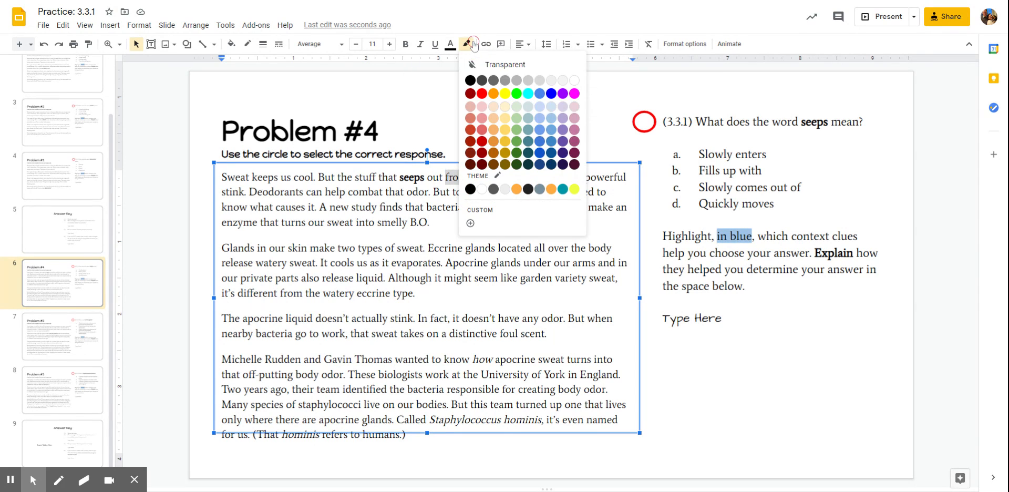
{"action": "left_click", "coordinate": [551, 107]}
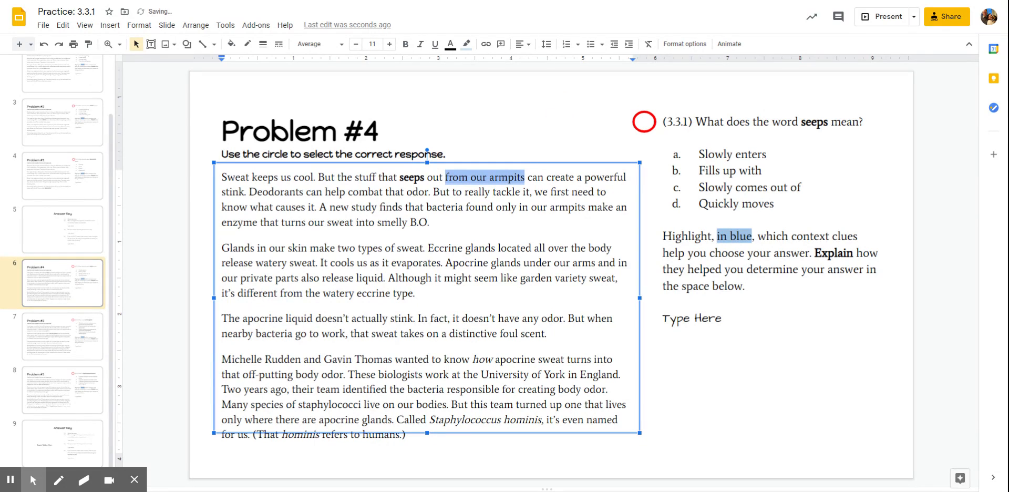
{"action": "left_click_drag", "start_coordinate": [548, 177], "coordinate": [243, 199]}
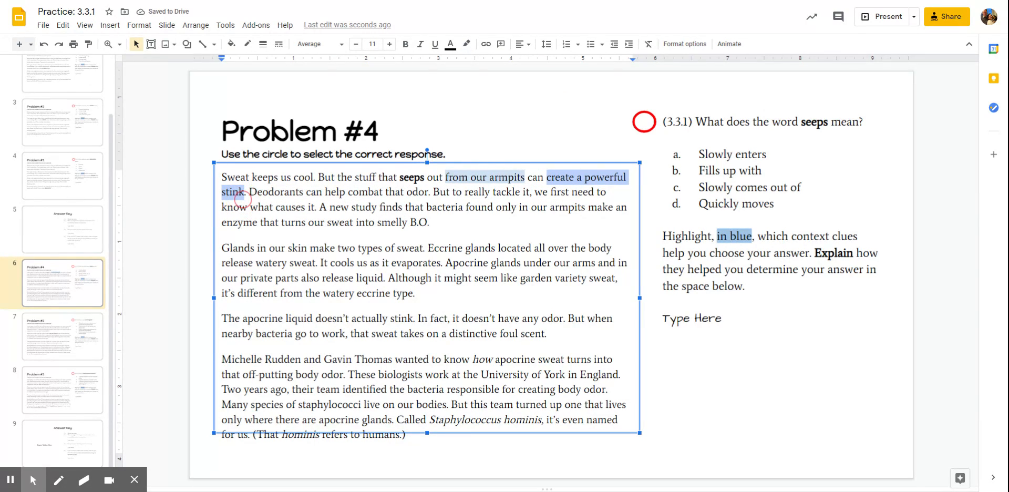
{"action": "left_click", "coordinate": [467, 43]}
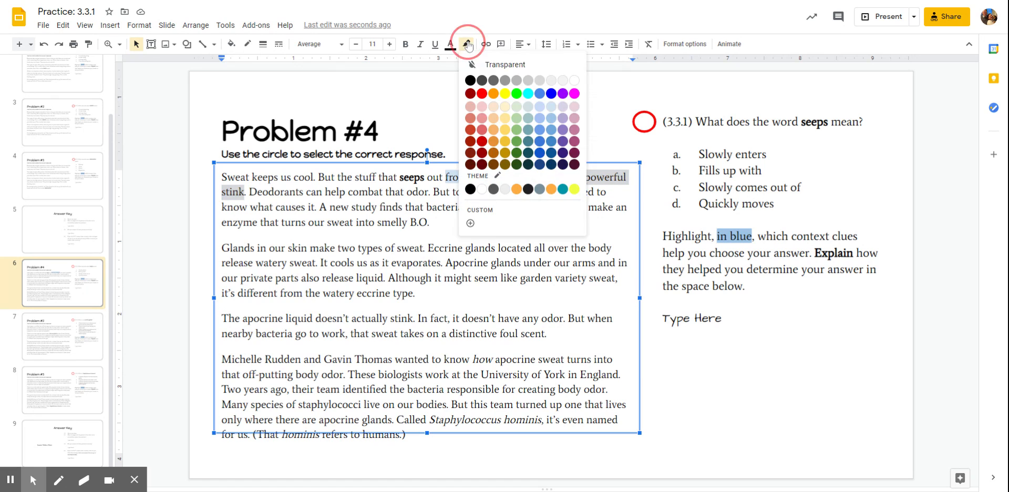
{"action": "left_click", "coordinate": [550, 107]}
{"action": "left_click", "coordinate": [430, 222]}
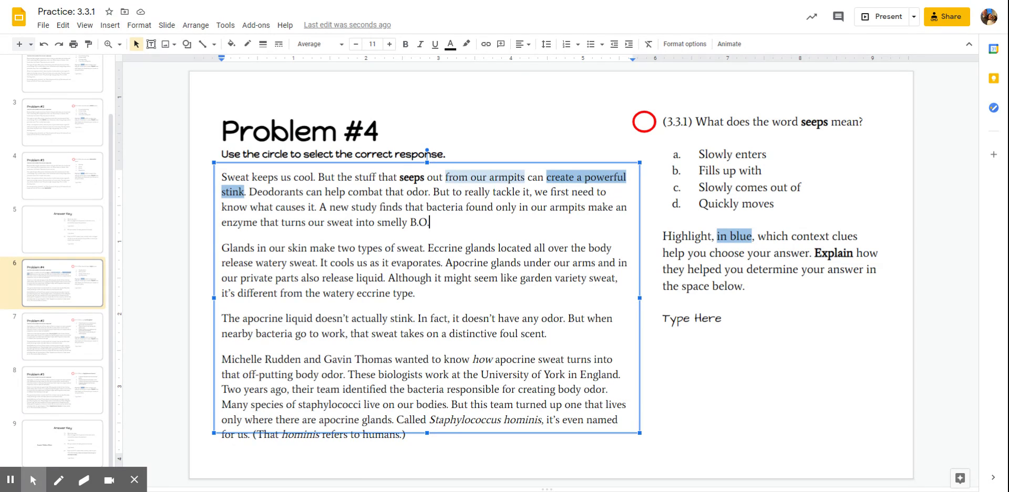
- Highlight the opening word "Sweat" in light blue and place the red circle on answer c, "Slowly comes out of"
{"action": "left_click_drag", "start_coordinate": [221, 177], "coordinate": [249, 177]}
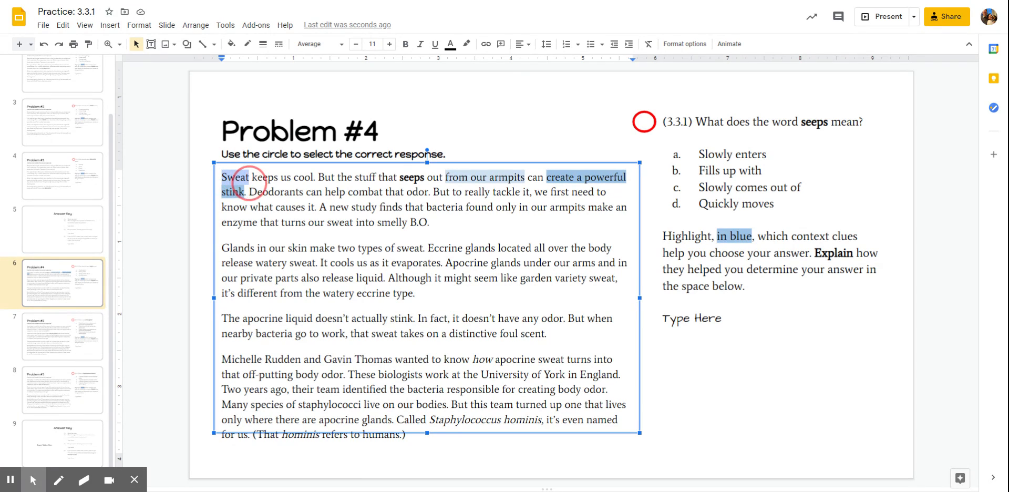
{"action": "left_click", "coordinate": [466, 44]}
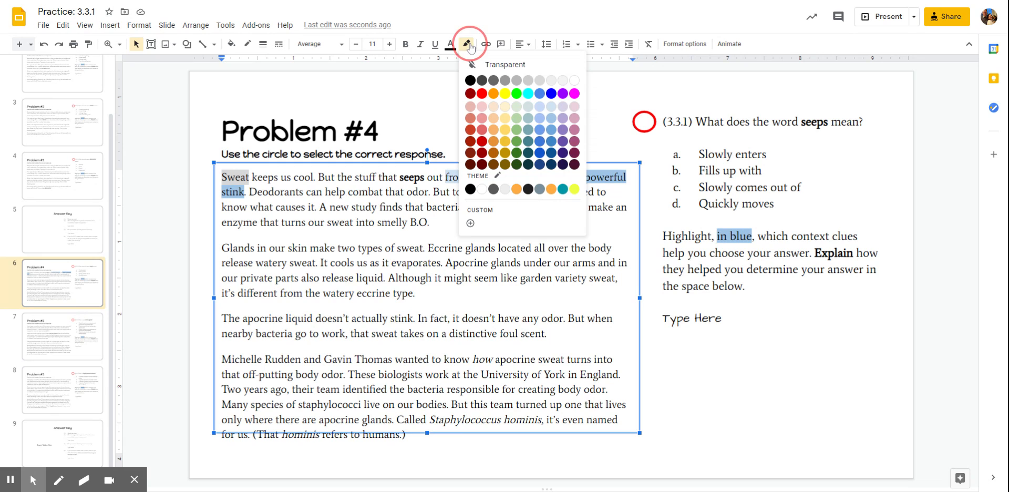
{"action": "left_click", "coordinate": [551, 121]}
{"action": "left_click_drag", "start_coordinate": [644, 122], "coordinate": [678, 189]}
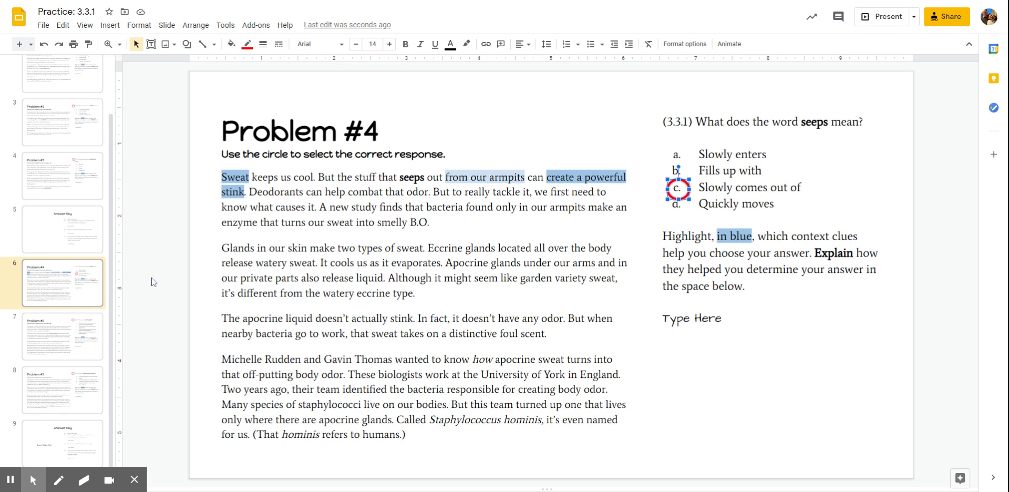
- On the Problem #2 slide, highlight "Eccrine glands" and "Apocrine glands" in light blue in the second paragraph
{"action": "left_click", "coordinate": [90, 336]}
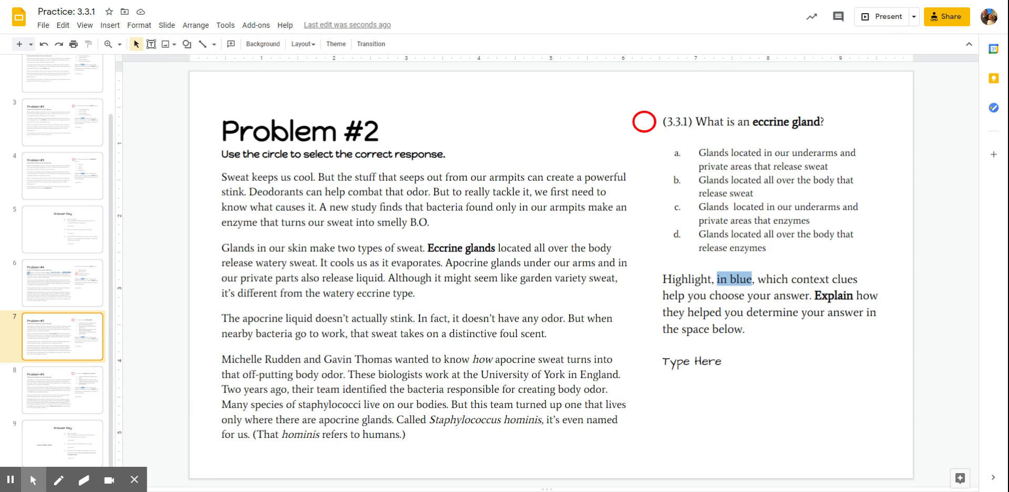
{"action": "left_click_drag", "start_coordinate": [222, 248], "coordinate": [420, 297]}
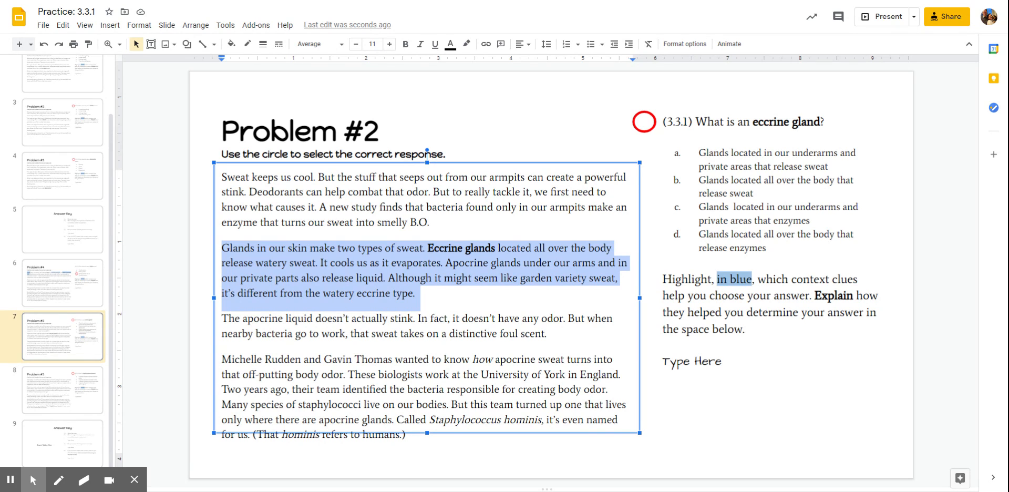
{"action": "left_click", "coordinate": [424, 295]}
{"action": "left_click_drag", "start_coordinate": [428, 248], "coordinate": [495, 250]}
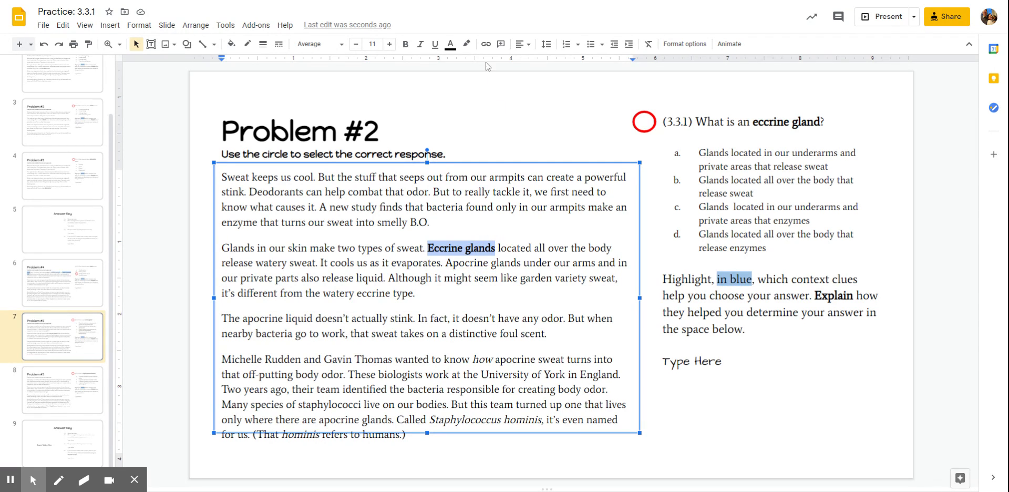
{"action": "left_click", "coordinate": [465, 44]}
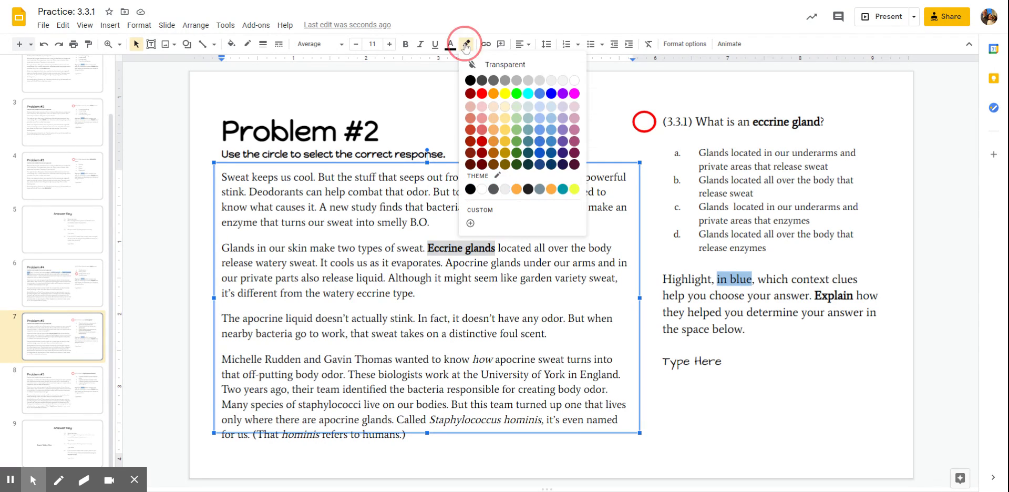
{"action": "left_click", "coordinate": [552, 119]}
{"action": "left_click_drag", "start_coordinate": [446, 263], "coordinate": [521, 262]}
{"action": "left_click", "coordinate": [466, 44]}
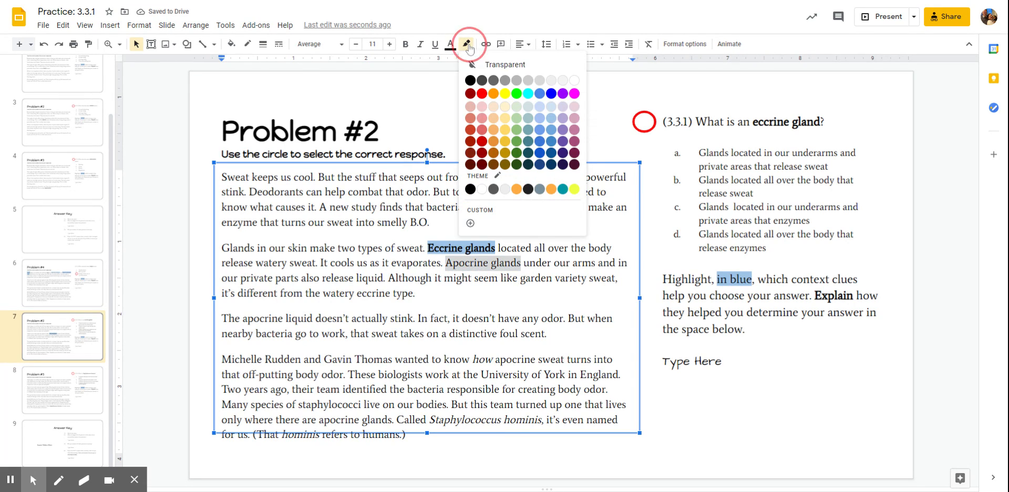
{"action": "left_click", "coordinate": [551, 119]}
{"action": "left_click", "coordinate": [475, 290]}
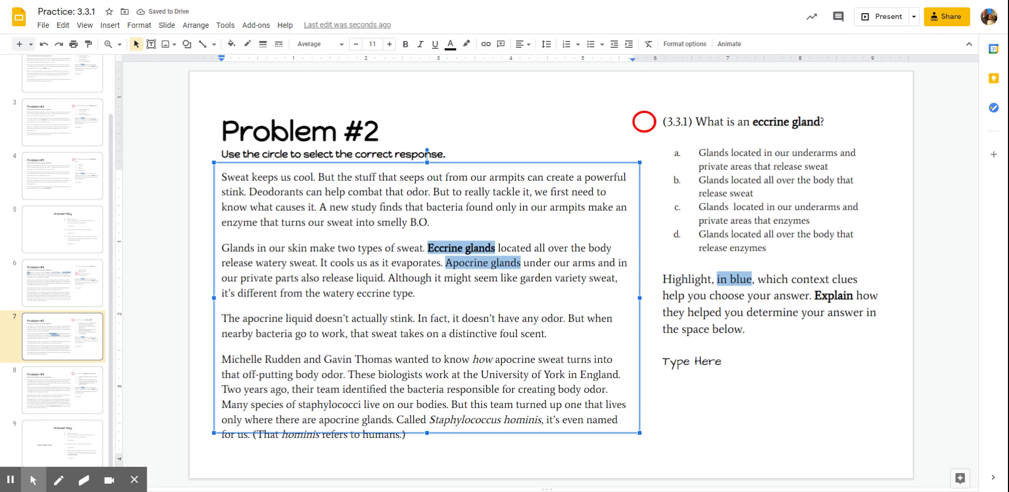
- Highlight the location clues "located all over the body" and "under our arms and in our private parts" in light blue
{"action": "left_click_drag", "start_coordinate": [496, 249], "coordinate": [616, 252]}
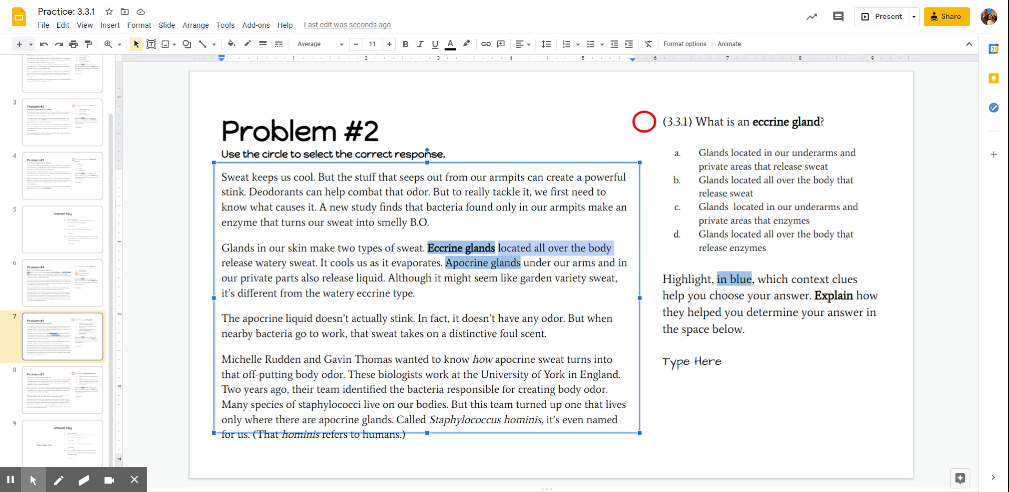
{"action": "left_click", "coordinate": [466, 44]}
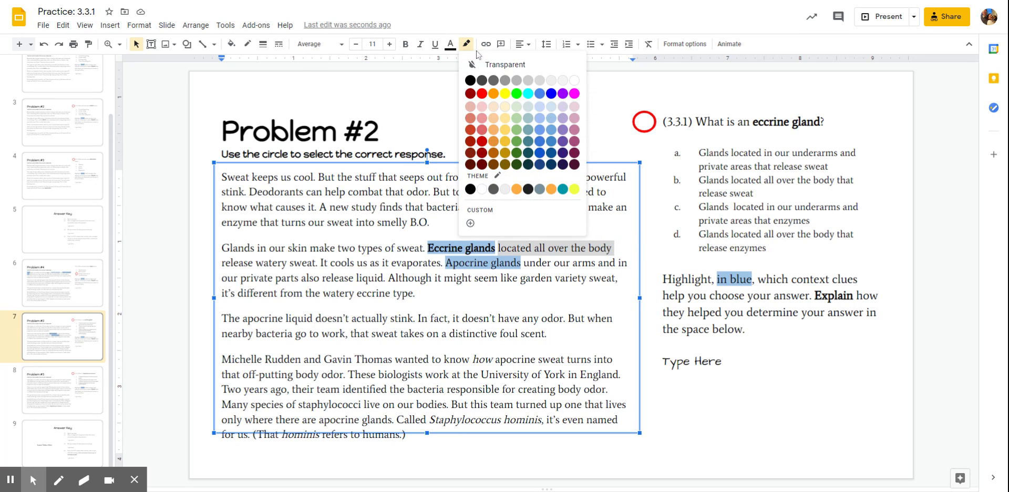
{"action": "left_click", "coordinate": [546, 116]}
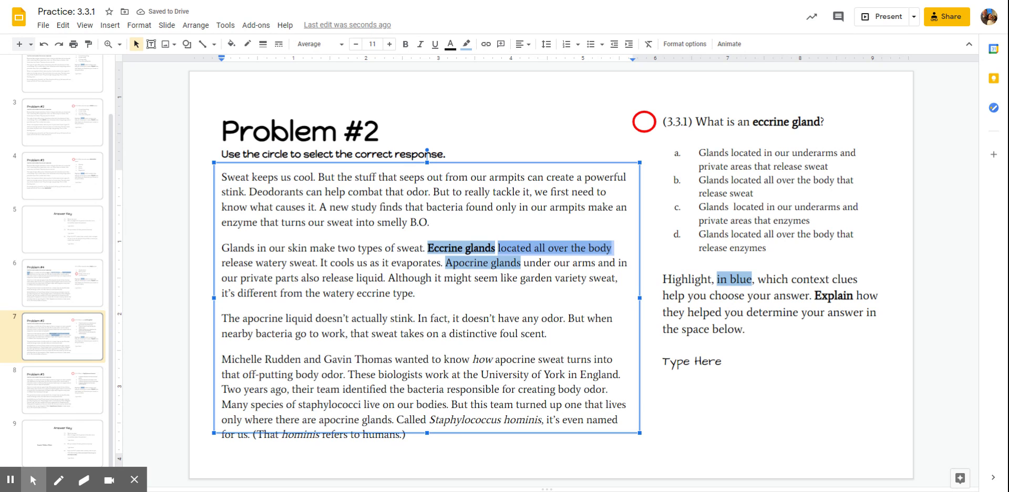
{"action": "left_click_drag", "start_coordinate": [524, 263], "coordinate": [299, 278]}
{"action": "left_click", "coordinate": [466, 43]}
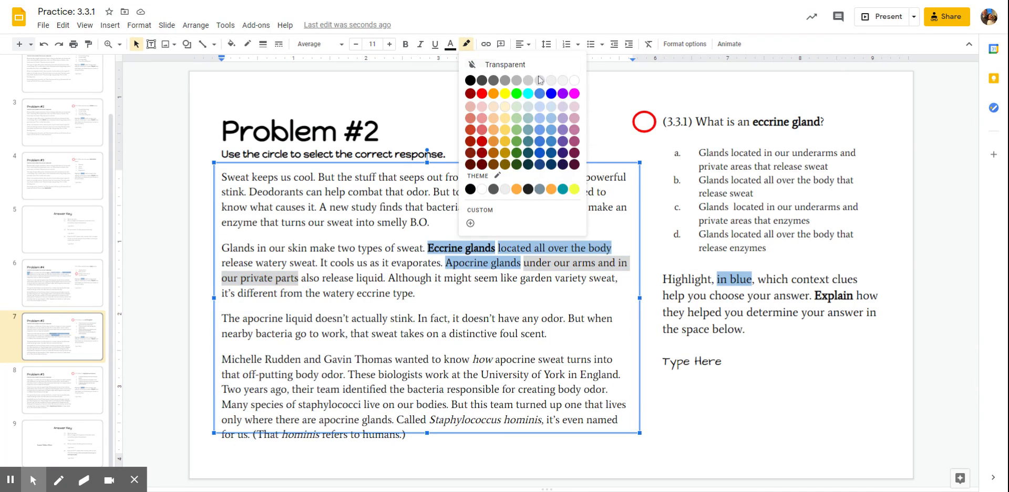
{"action": "left_click", "coordinate": [551, 119]}
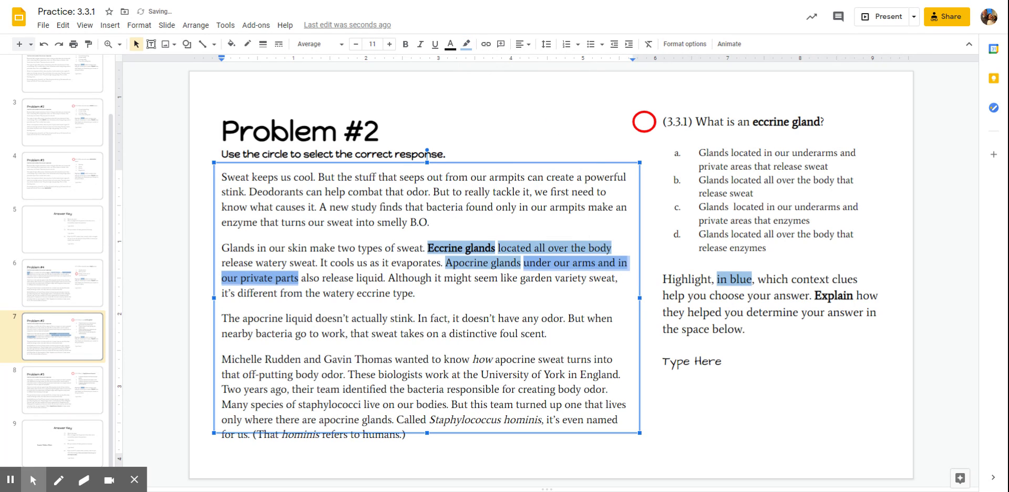
{"action": "left_click", "coordinate": [436, 296]}
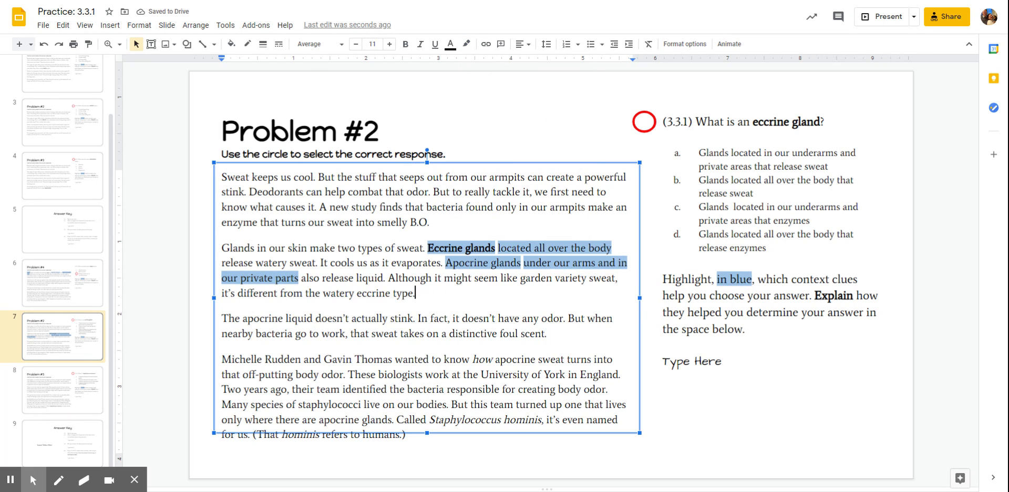
- Highlight "watery sweat" in light blue in the second paragraph of the Problem #2 passage
{"action": "left_click_drag", "start_coordinate": [256, 263], "coordinate": [315, 263]}
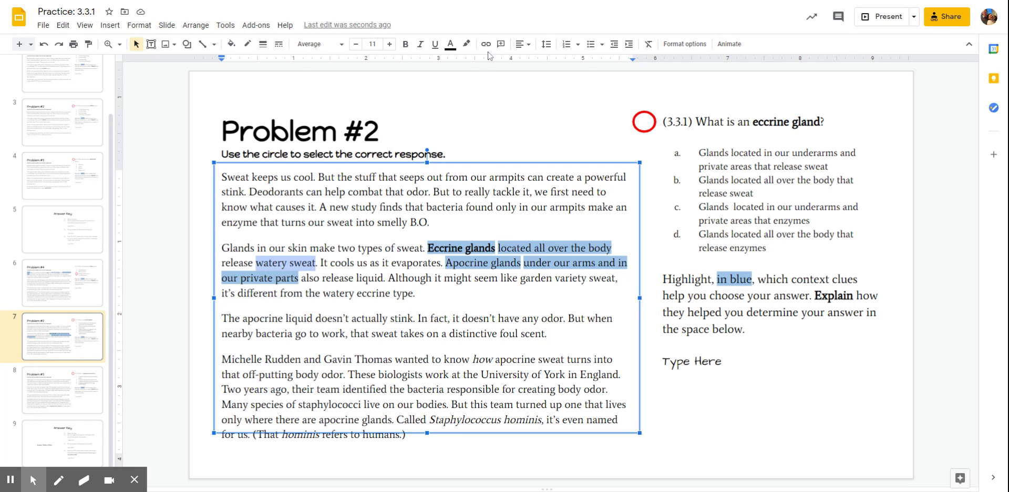
{"action": "left_click", "coordinate": [466, 43]}
{"action": "left_click", "coordinate": [549, 116]}
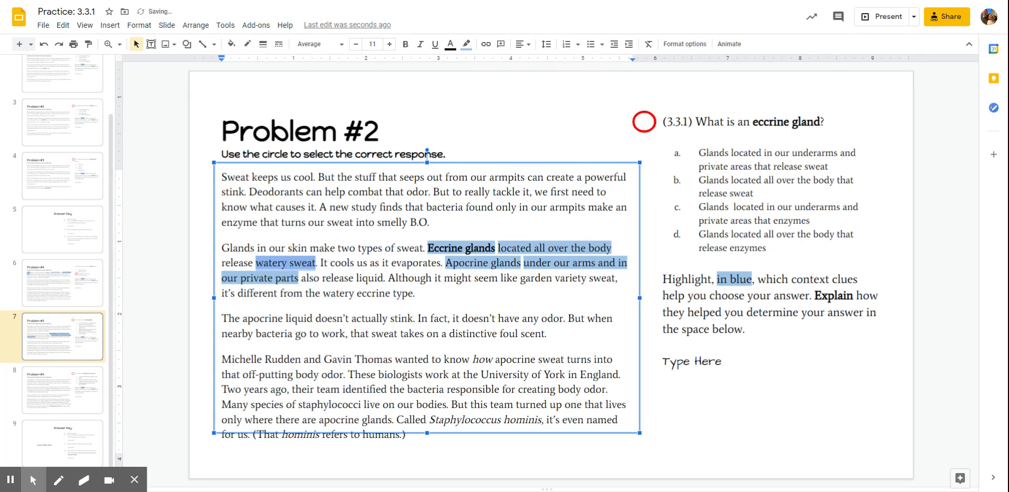
- Highlight "release liquid" in light blue and place the red circle on answer b of the eccrine gland question
{"action": "left_click_drag", "start_coordinate": [322, 278], "coordinate": [383, 278]}
{"action": "left_click", "coordinate": [467, 47]}
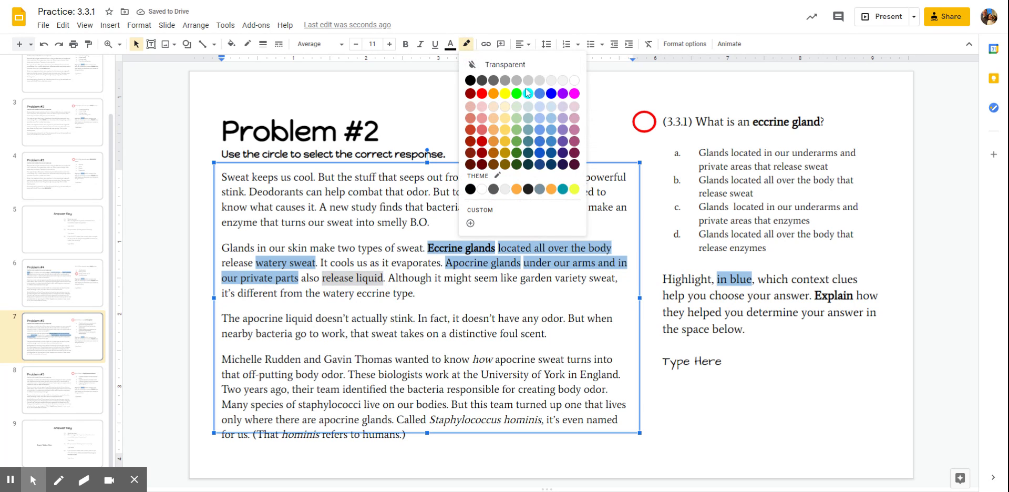
{"action": "left_click", "coordinate": [548, 116]}
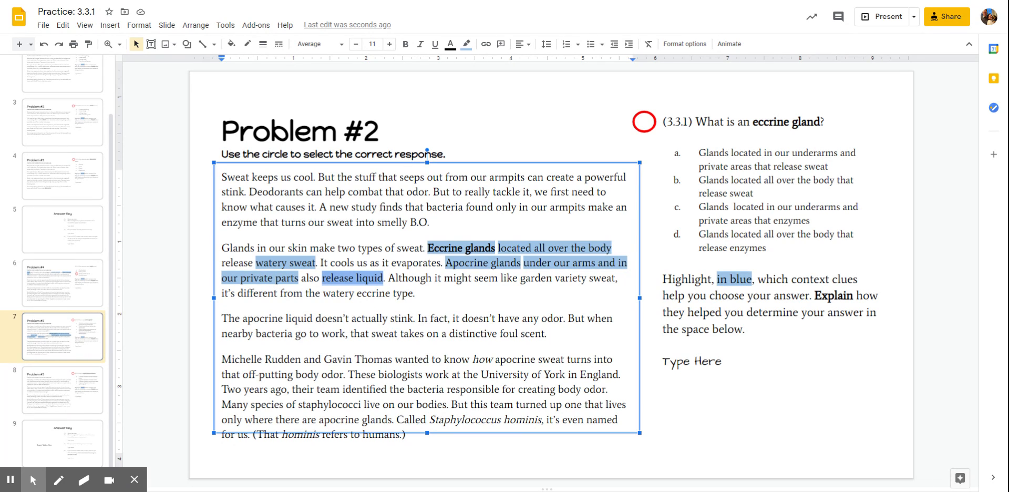
{"action": "left_click_drag", "start_coordinate": [644, 122], "coordinate": [678, 184]}
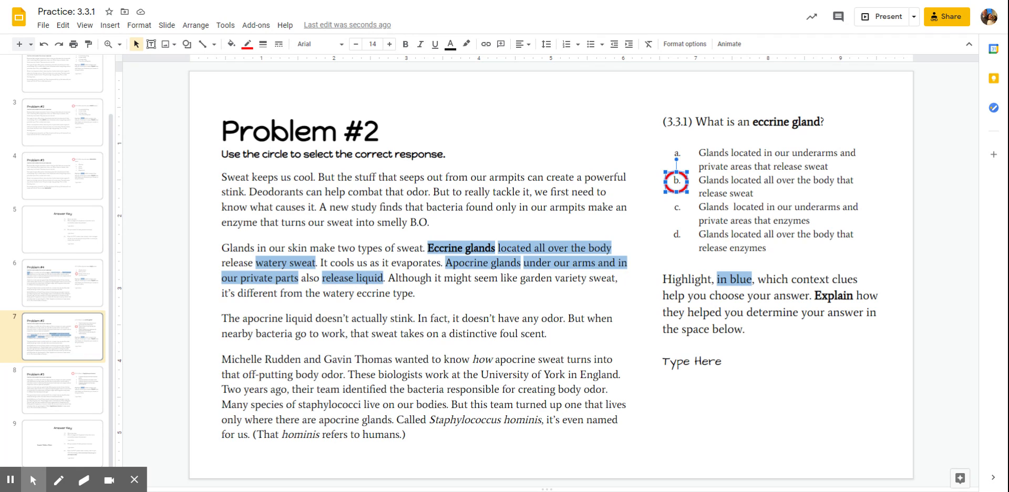
- On the Problem #3 slide, highlight "But this team turned up one that lives only where there are apocrine glands." in light blue
{"action": "left_click", "coordinate": [74, 389]}
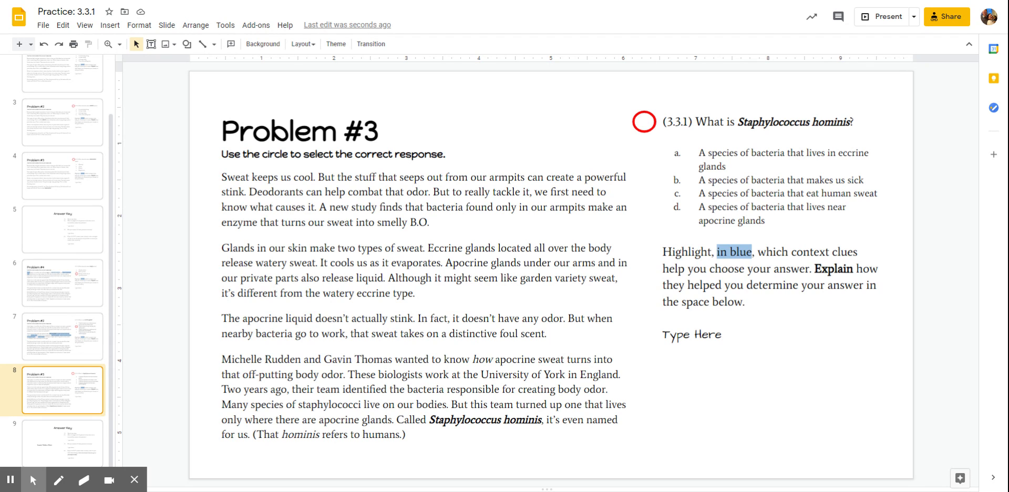
{"action": "left_click_drag", "start_coordinate": [223, 359], "coordinate": [412, 441]}
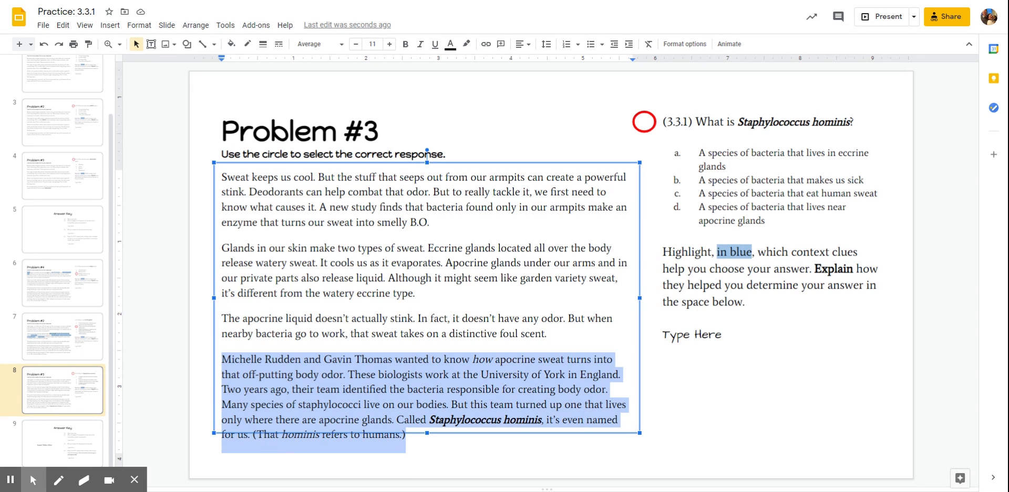
{"action": "left_click", "coordinate": [423, 446]}
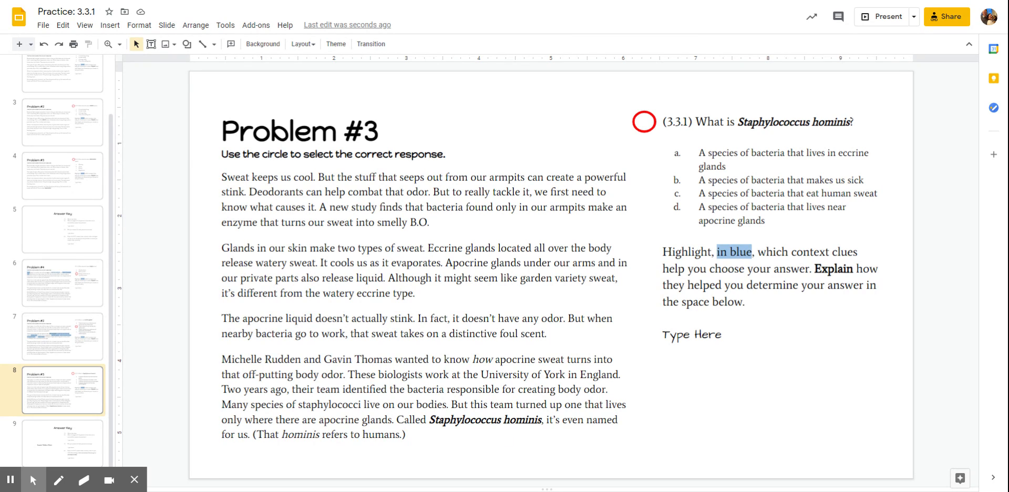
{"action": "mouse_move", "coordinate": [451, 404]}
{"action": "left_mouse_down"}
{"action": "mouse_move", "coordinate": [459, 417]}
{"action": "mouse_move", "coordinate": [397, 422]}
{"action": "left_mouse_up"}
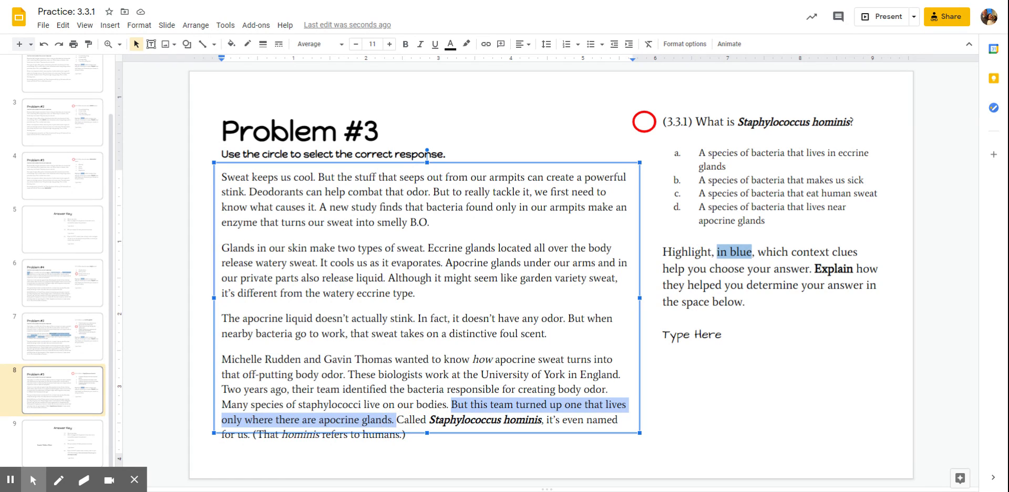
{"action": "left_click", "coordinate": [466, 43]}
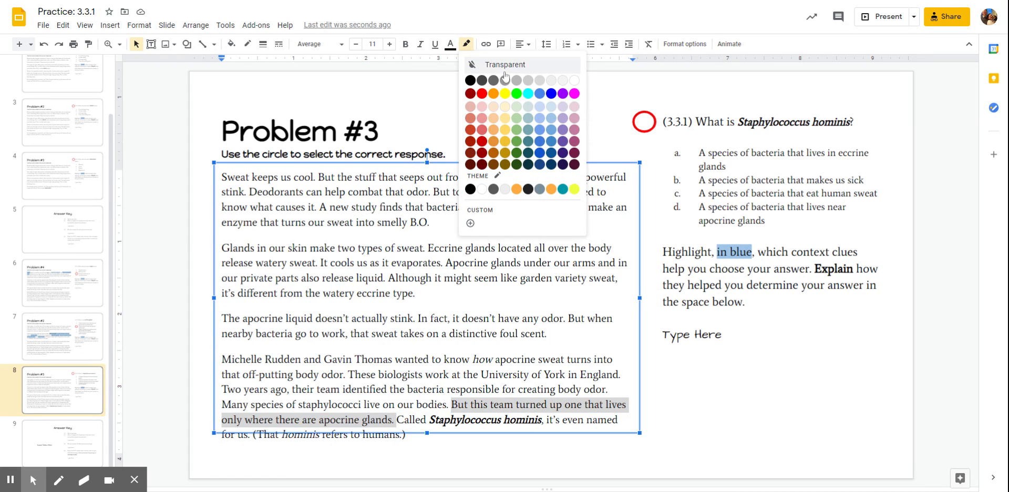
{"action": "left_click", "coordinate": [551, 121]}
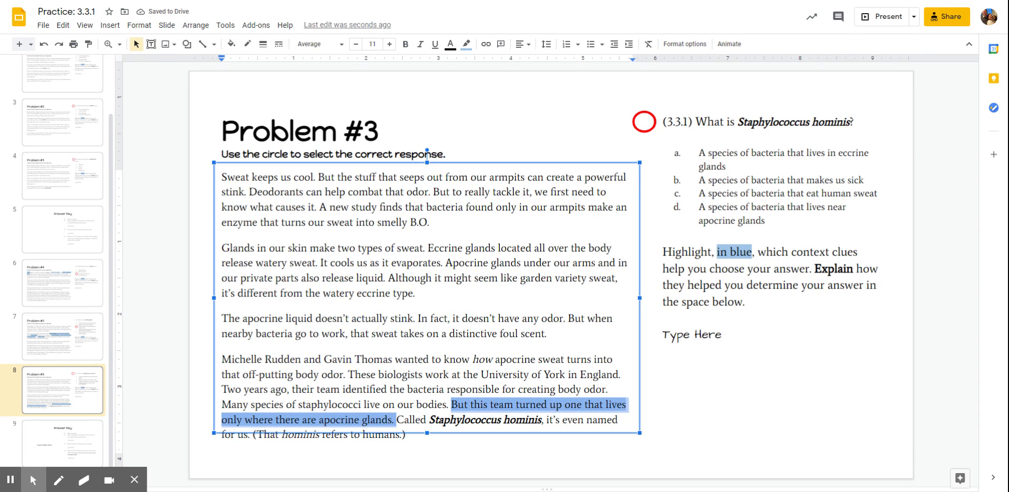
{"action": "left_click", "coordinate": [427, 446]}
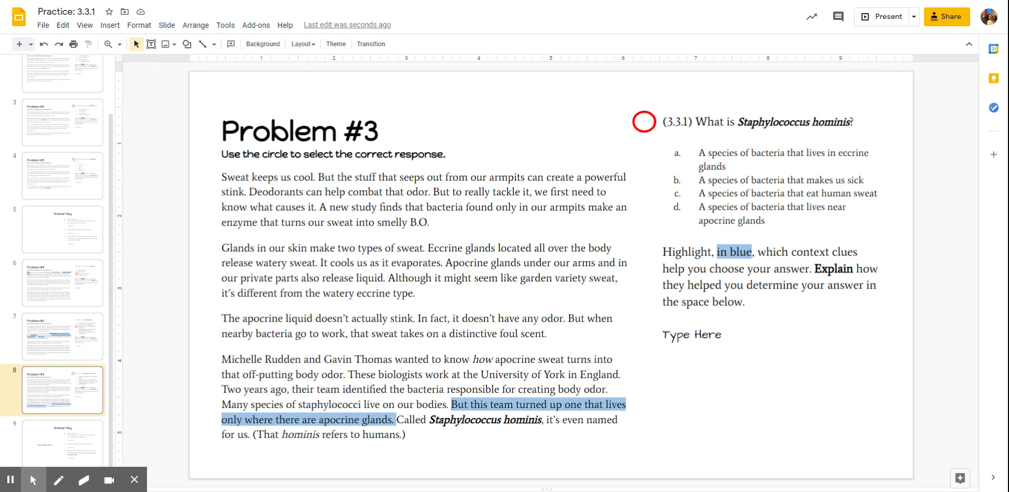
- Highlight "their team identified the bacteria responsible for creating body odor" in light blue and place the red circle on answer d
{"action": "left_click_drag", "start_coordinate": [292, 389], "coordinate": [606, 390]}
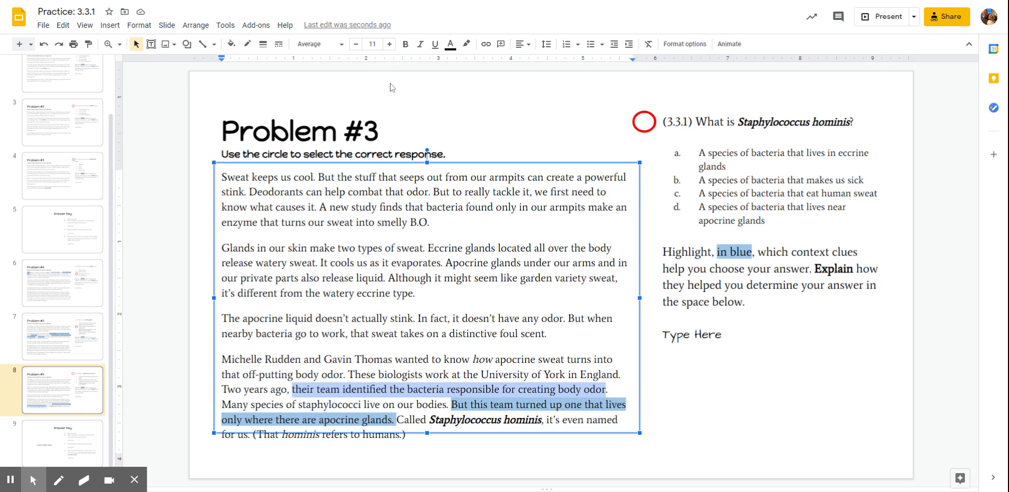
{"action": "left_click", "coordinate": [466, 44]}
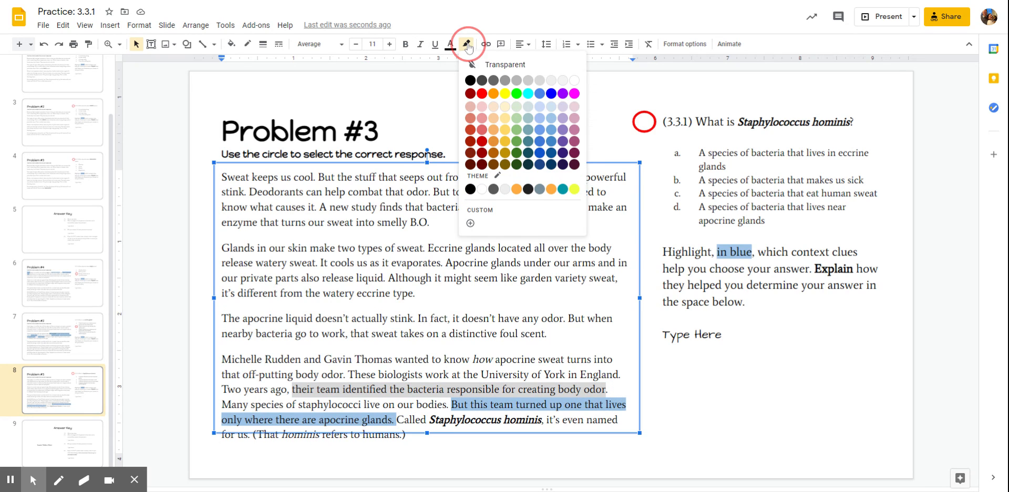
{"action": "left_click", "coordinate": [551, 118]}
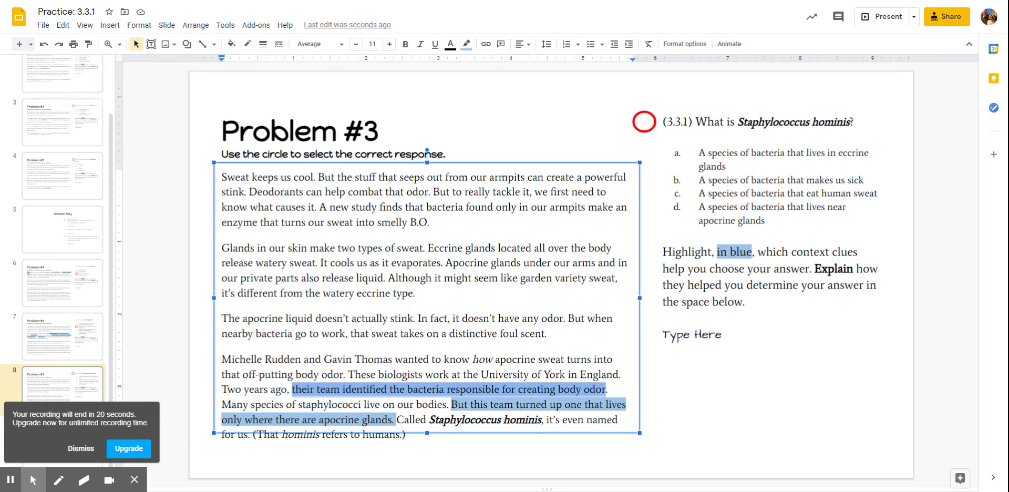
{"action": "left_click", "coordinate": [324, 419]}
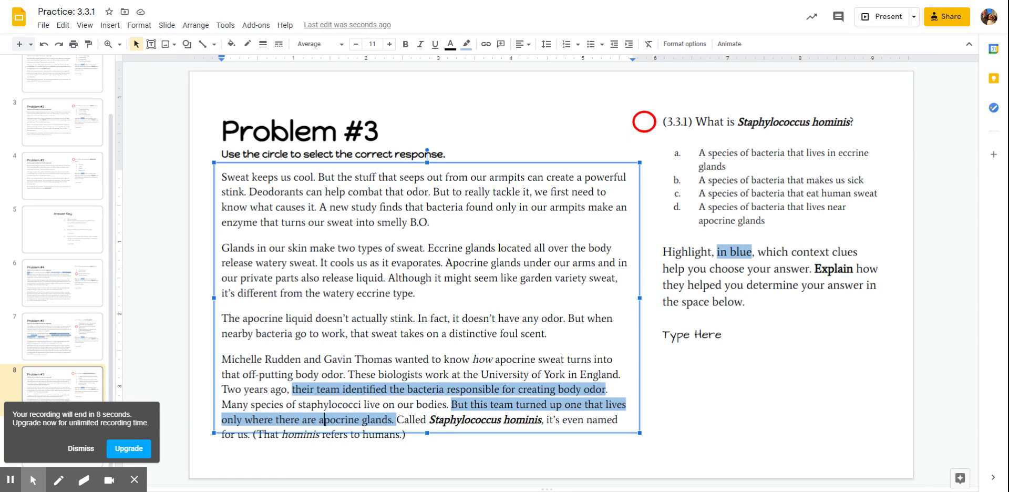
{"action": "left_click_drag", "start_coordinate": [645, 123], "coordinate": [677, 207]}
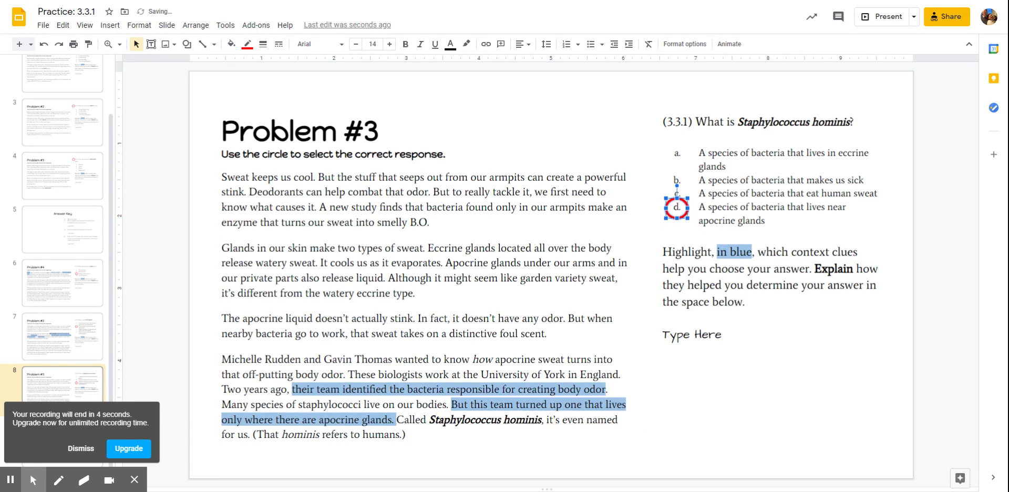